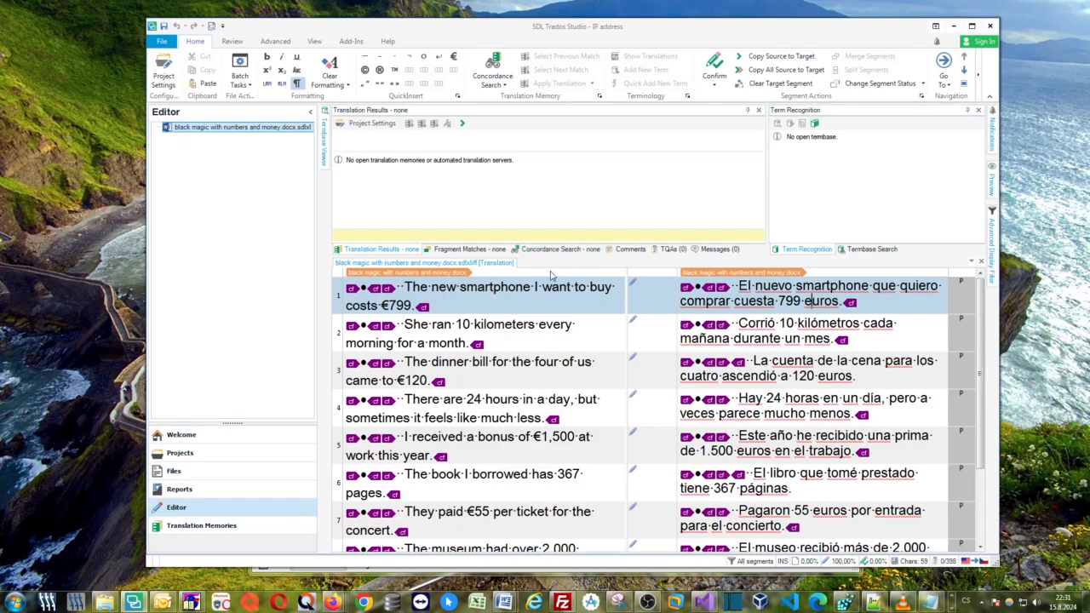
Look through the English source and Spanish target segments of the open document about numbers and money.
scroll(716, 329, "down", 2)
scroll(715, 329, "down", 1)
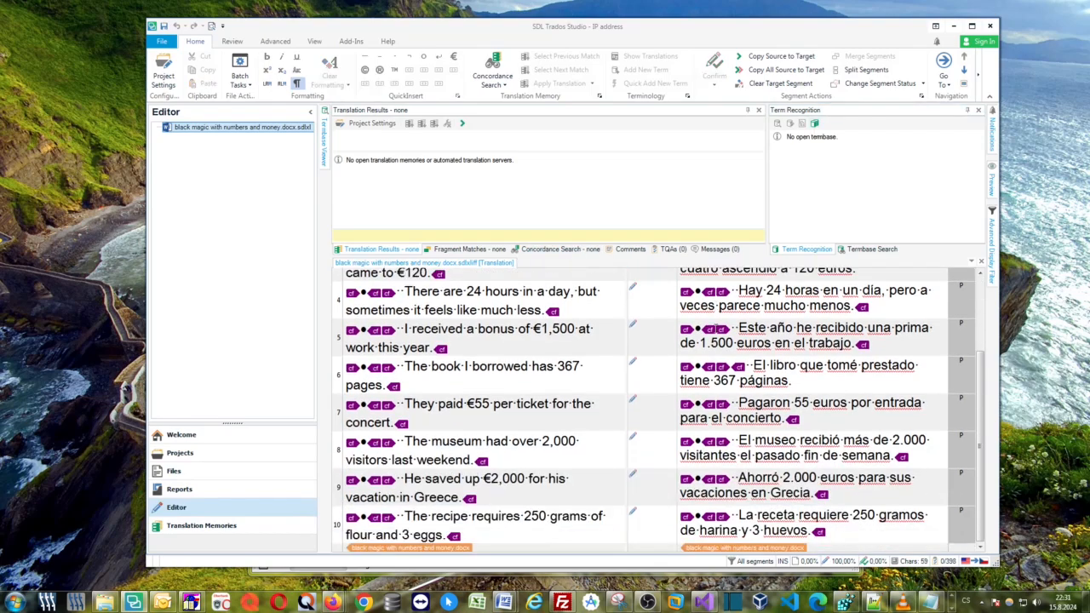
scroll(714, 330, "up", 3)
scroll(713, 331, "down", 3)
scroll(711, 333, "up", 3)
scroll(711, 333, "up", 1)
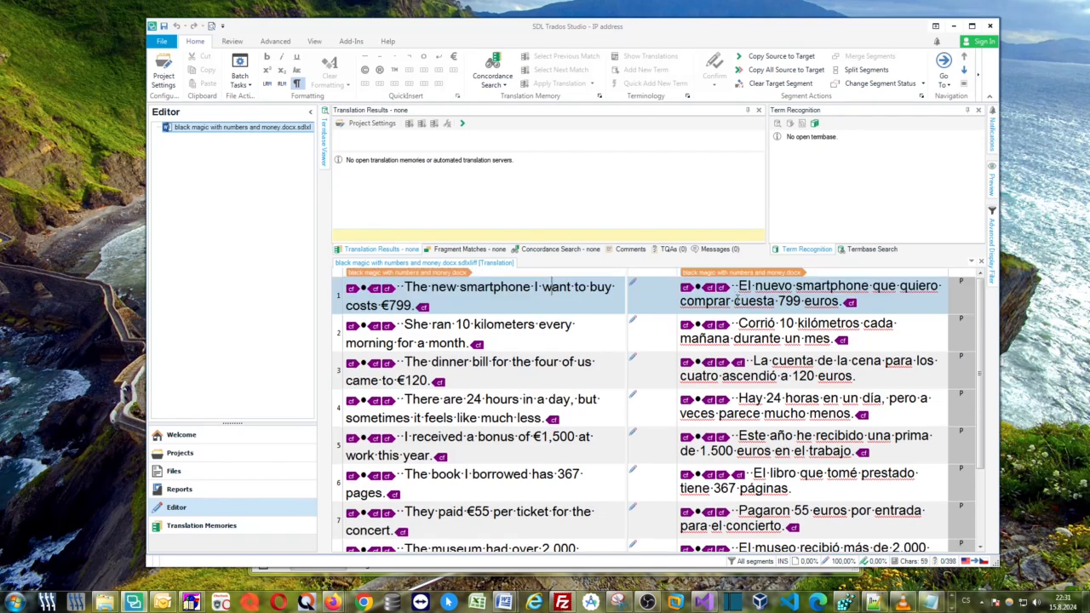
Compare how the euro price is written in the source and target of the first segment.
left_click_drag(734, 302, 775, 303)
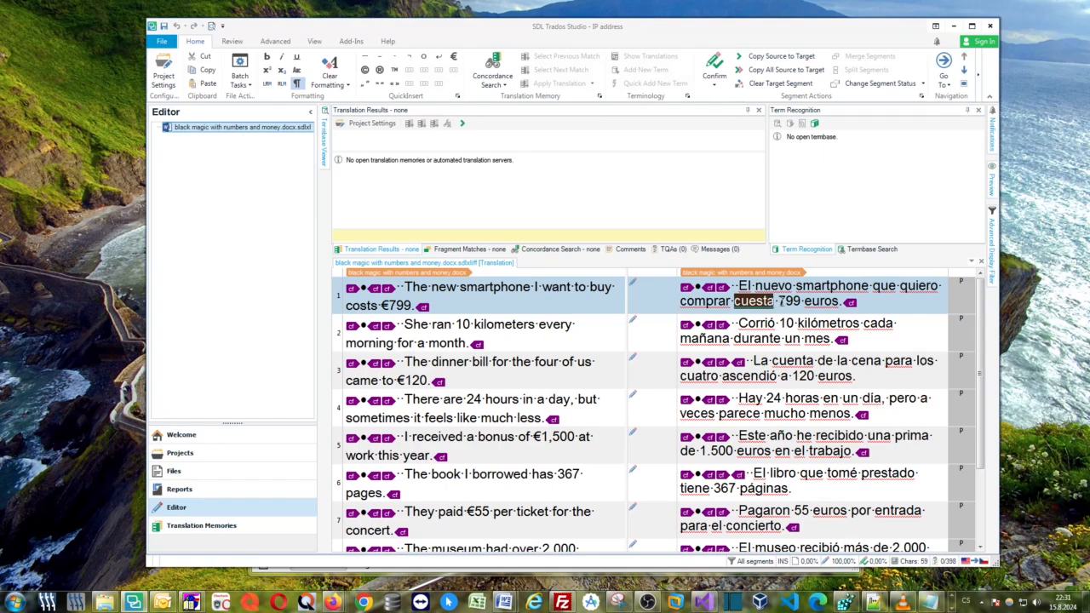
left_click(778, 302)
left_click(441, 290)
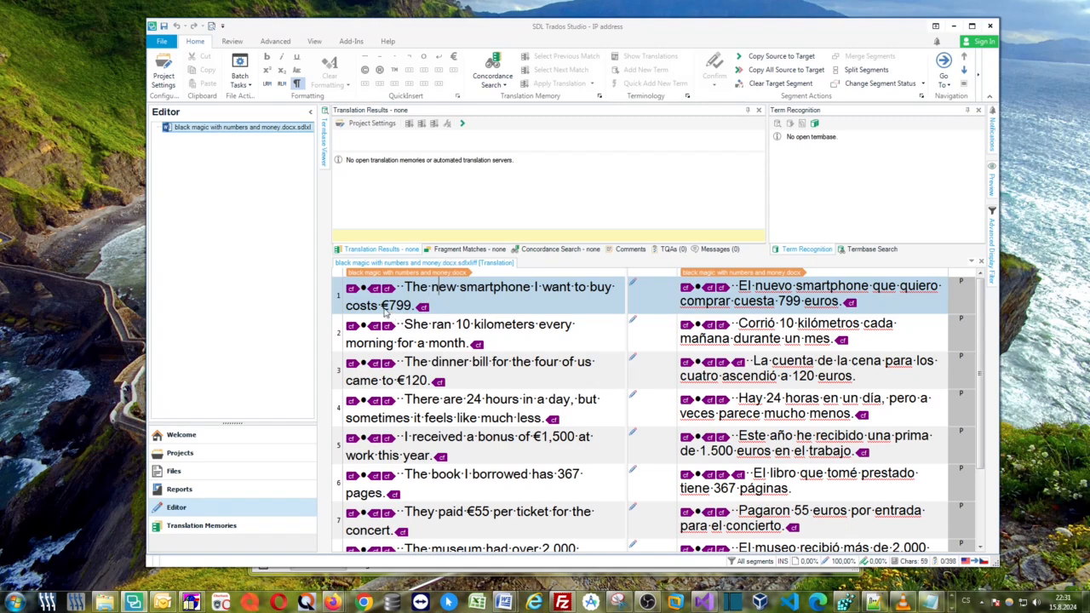
left_click_drag(380, 304, 390, 304)
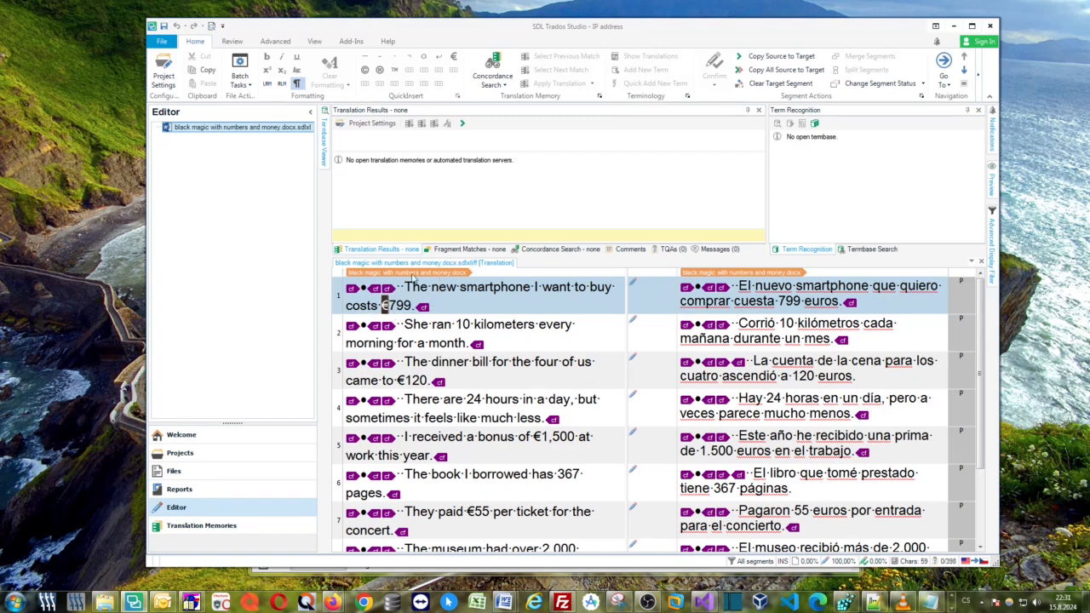
left_click(794, 285)
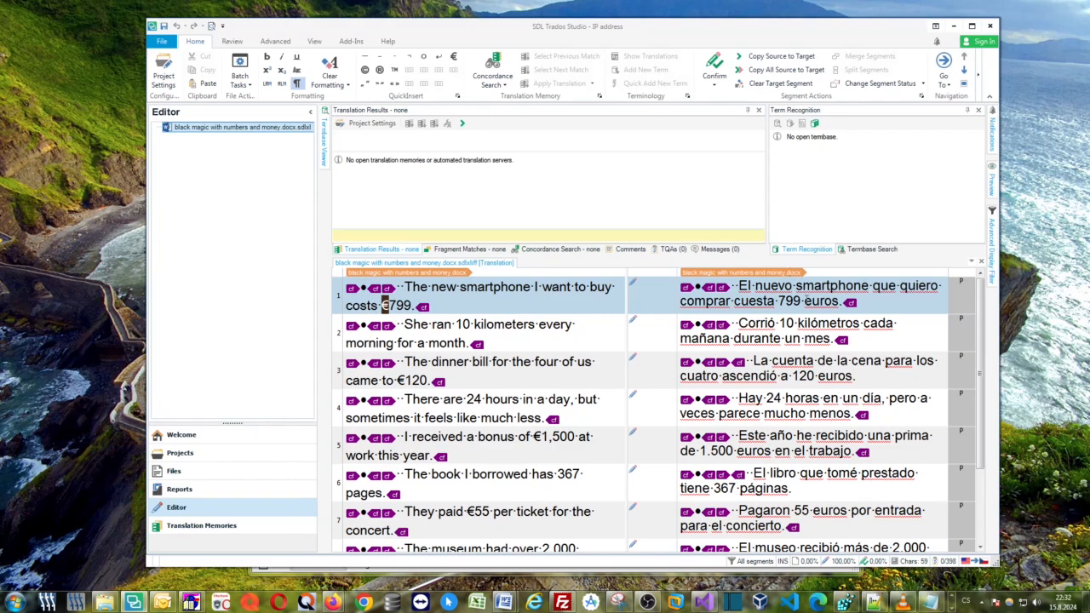
left_click_drag(803, 300, 840, 302)
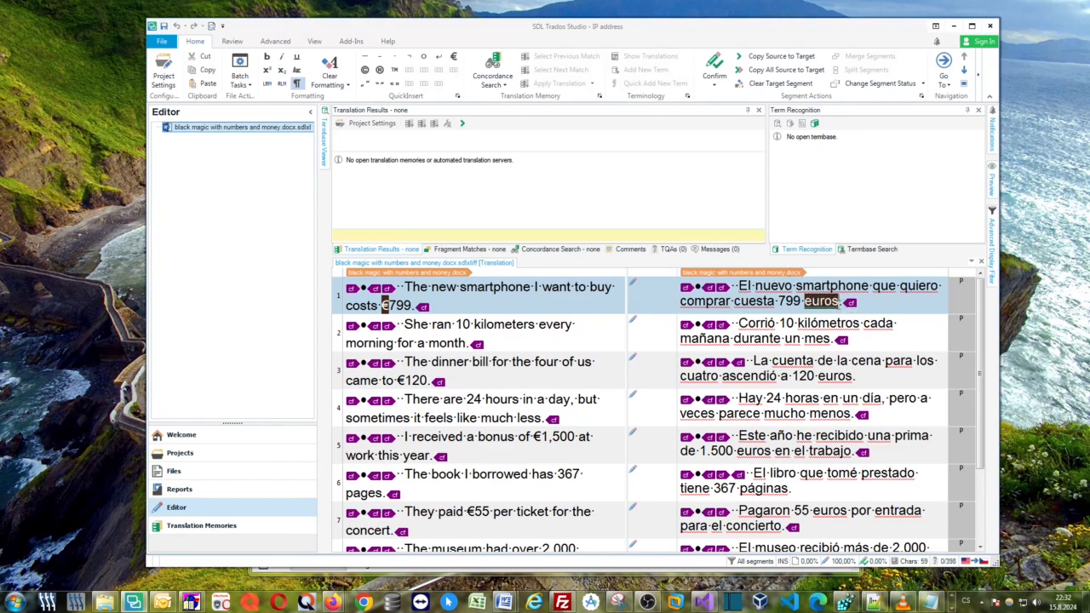
left_click(831, 301)
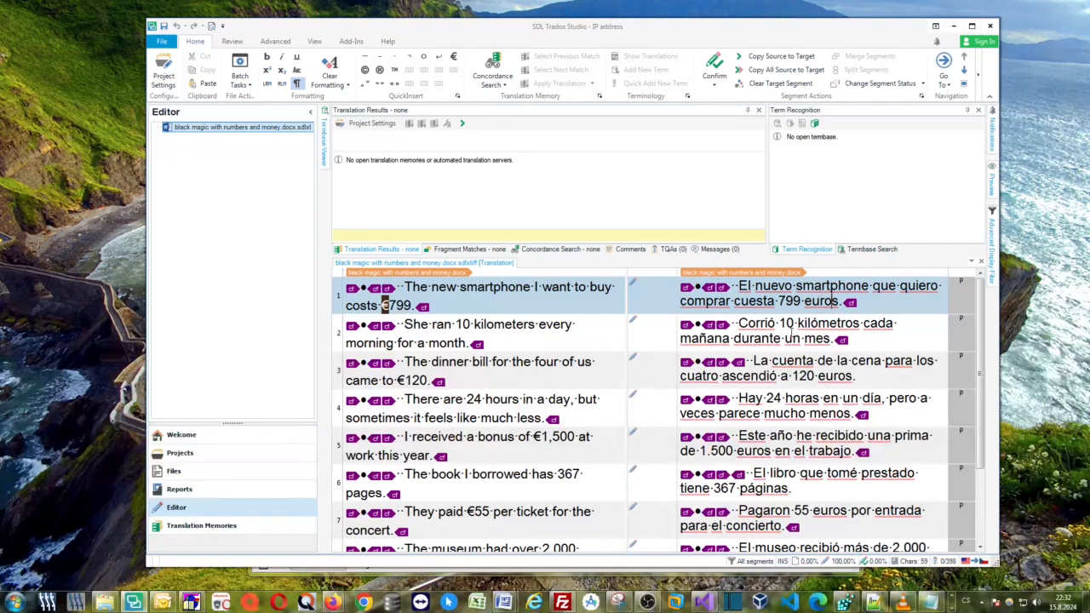
Examine the kilometre number in the second segment against the euro amount in the first segment's target.
left_click(788, 323)
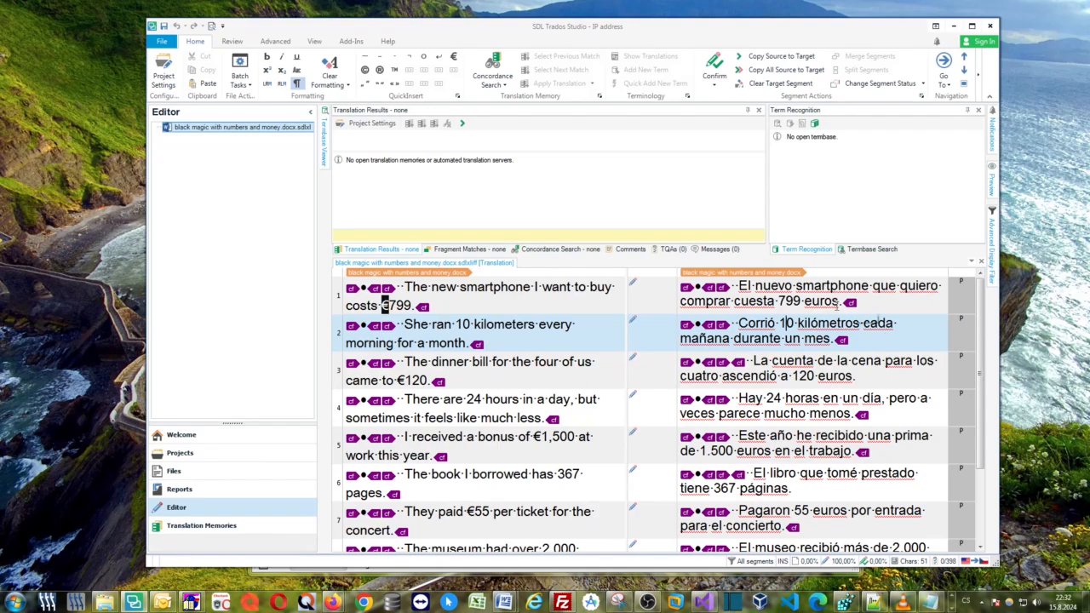
left_click(400, 327)
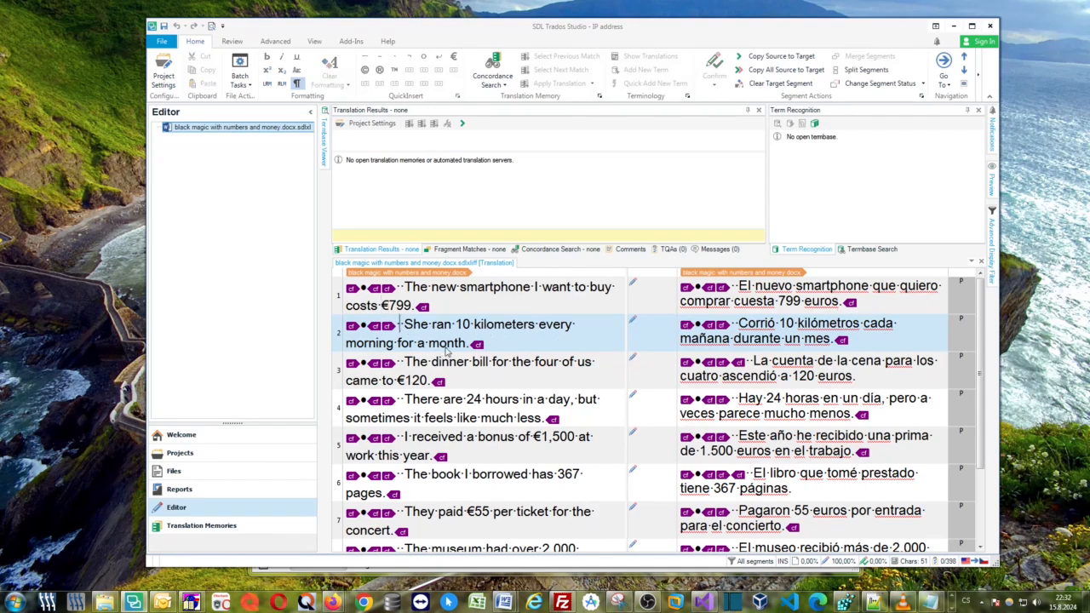
left_click(772, 327)
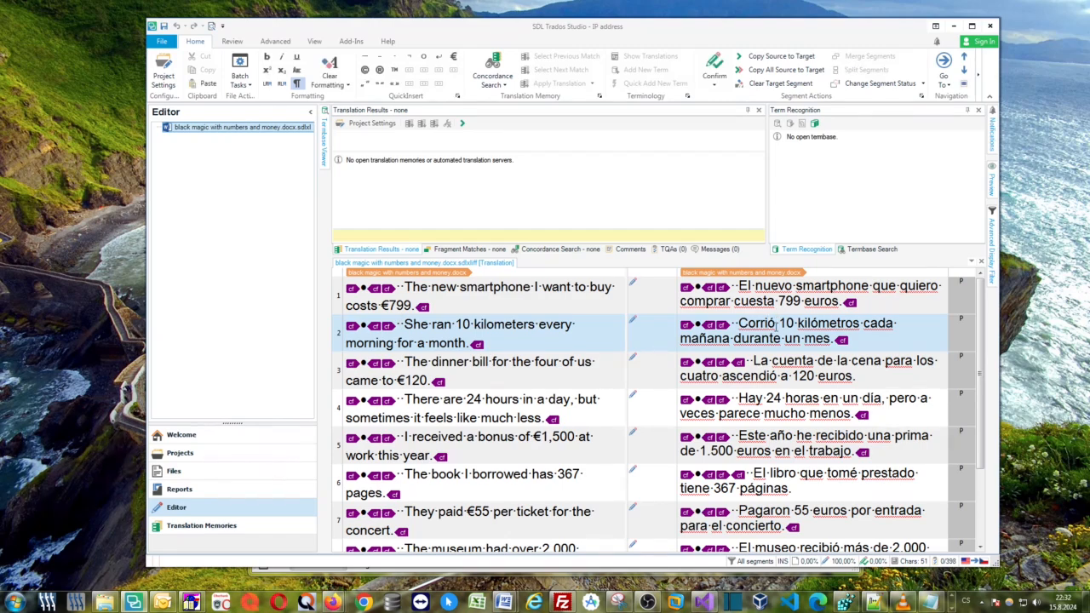
left_click_drag(804, 301, 835, 302)
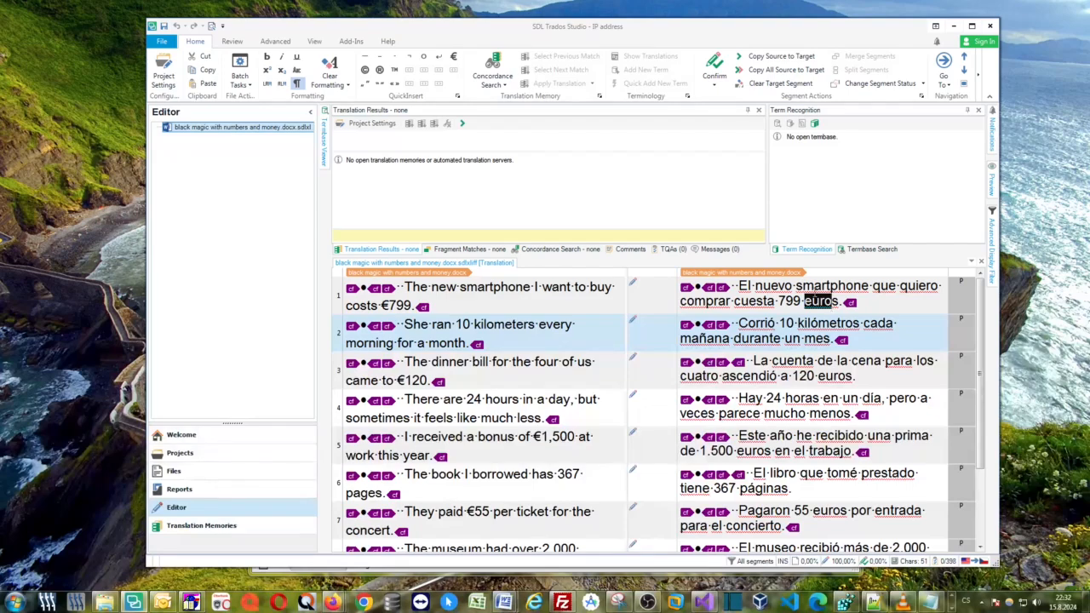
left_click(423, 298)
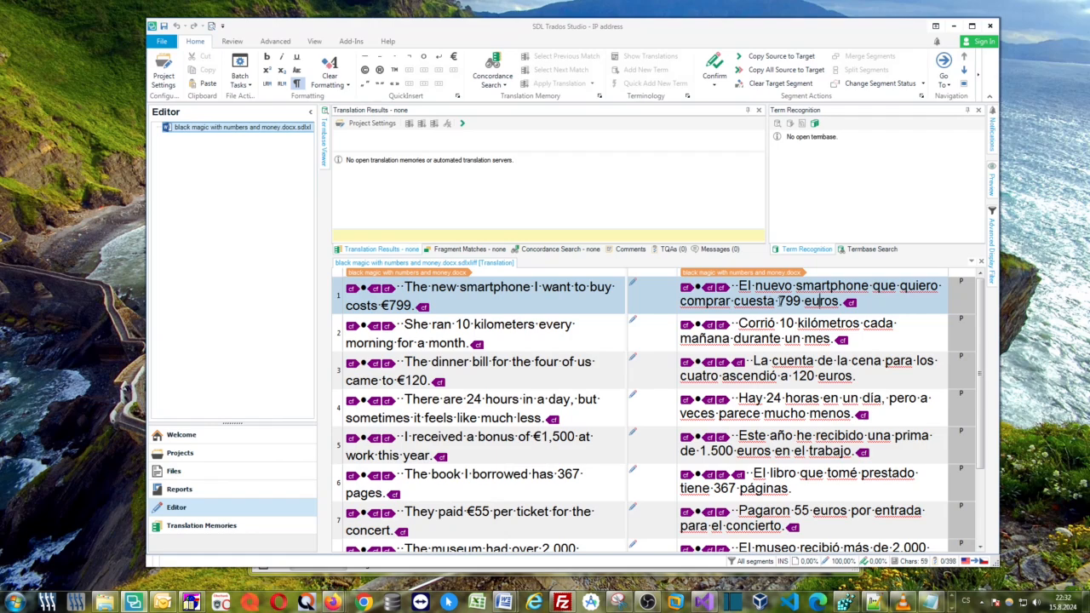
left_click_drag(779, 301, 774, 302)
left_click_drag(803, 302, 837, 303)
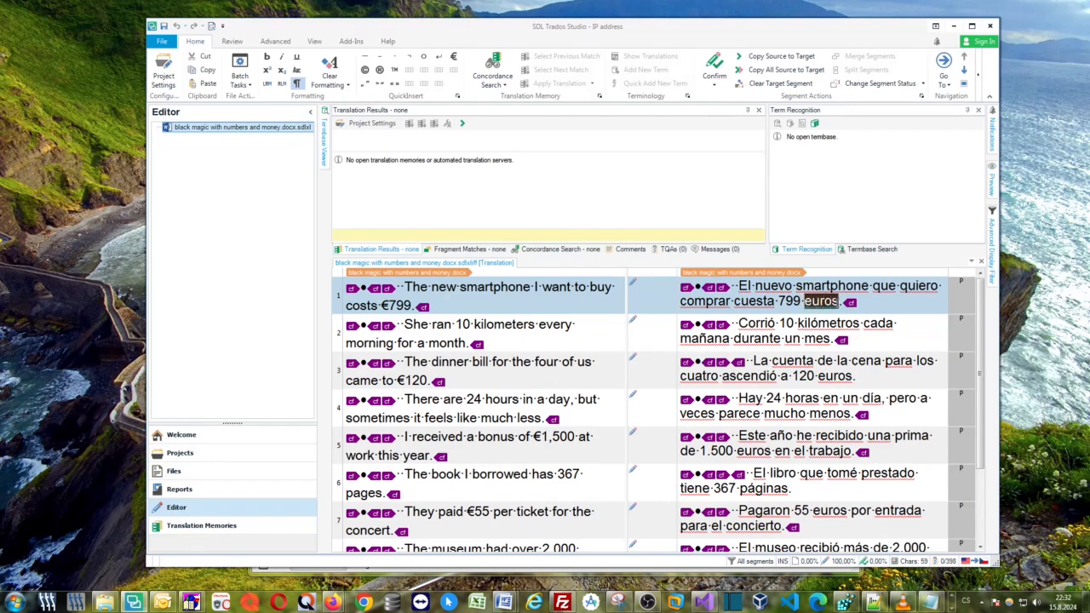
left_click(824, 302)
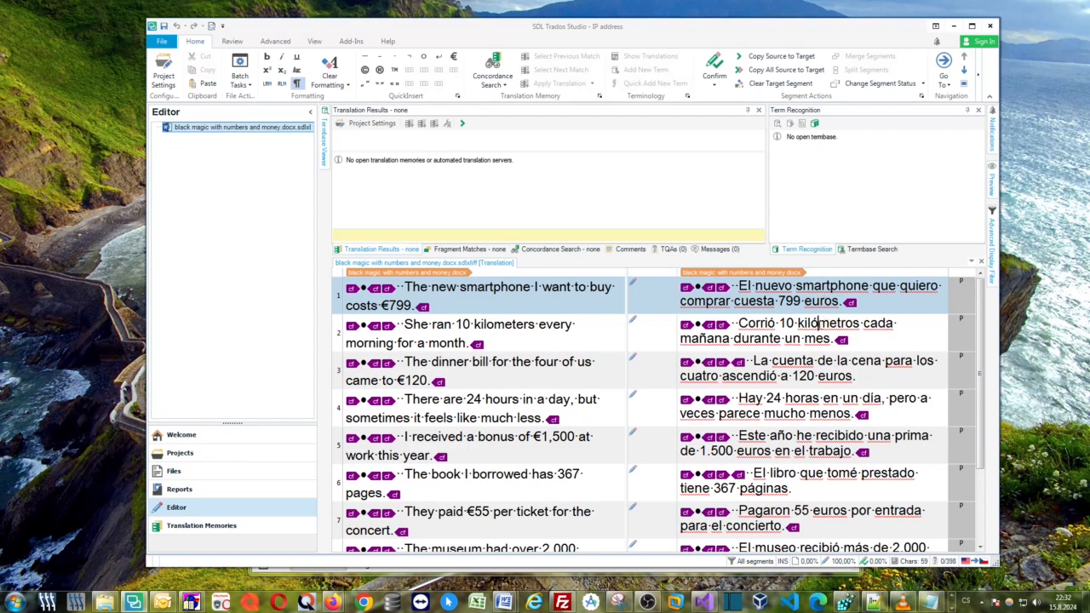
key("Down")
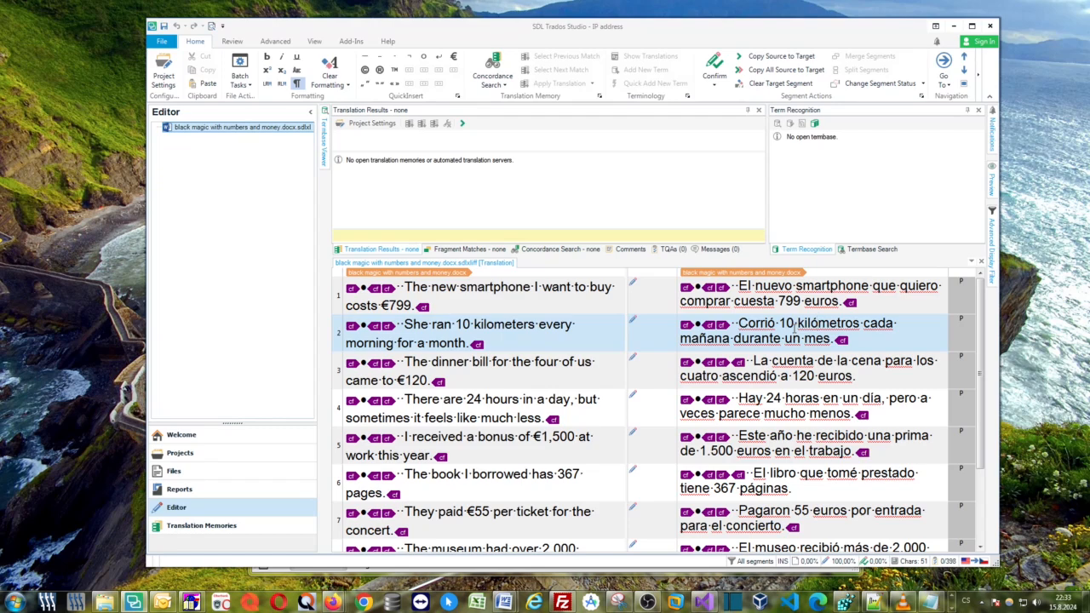
Close the open translation and select black magic with numbers and money.docx in its containing folder.
key("ctrl+F4")
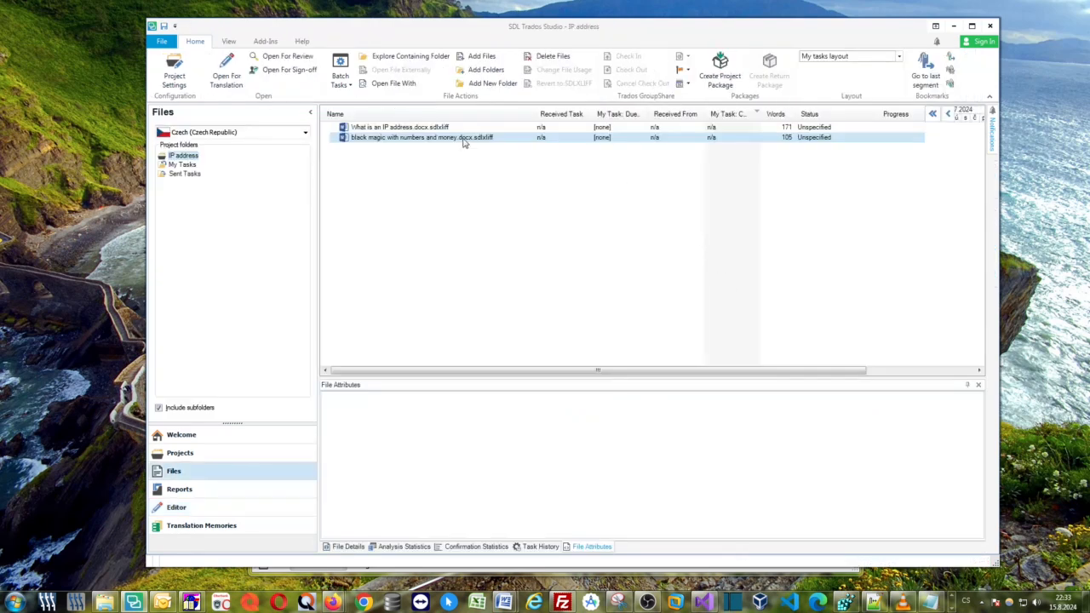
right_click(464, 141)
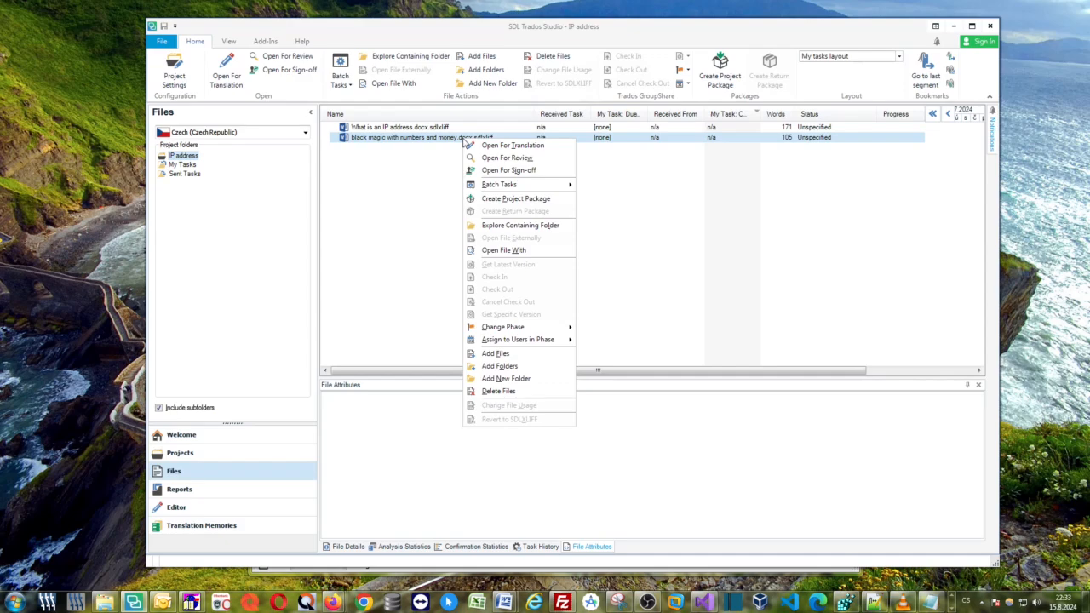
left_click(506, 226)
left_click_drag(353, 228, 332, 181)
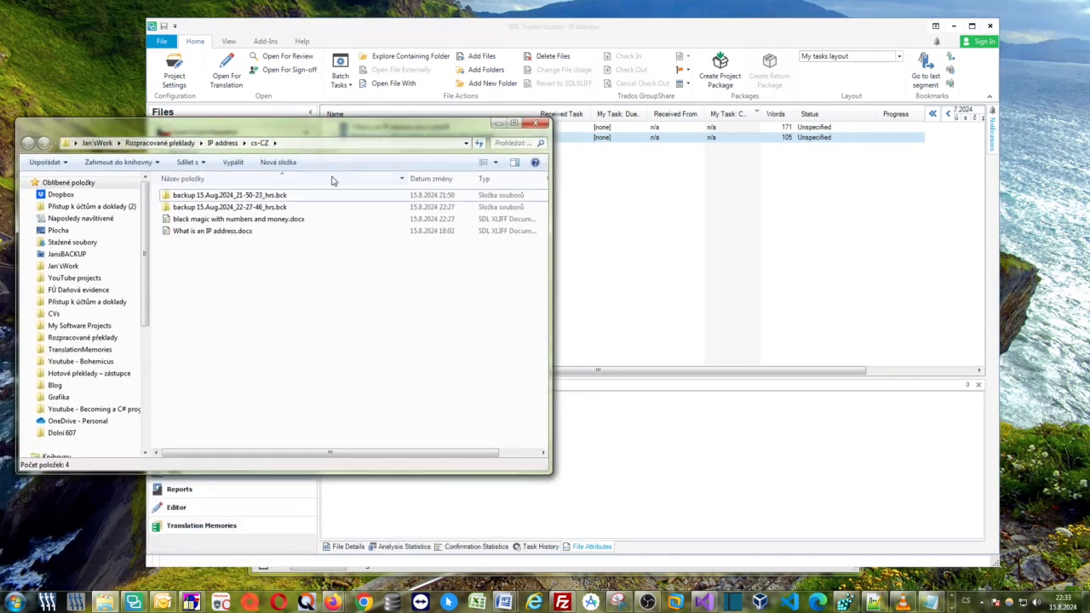
left_click(242, 230)
left_click(241, 220)
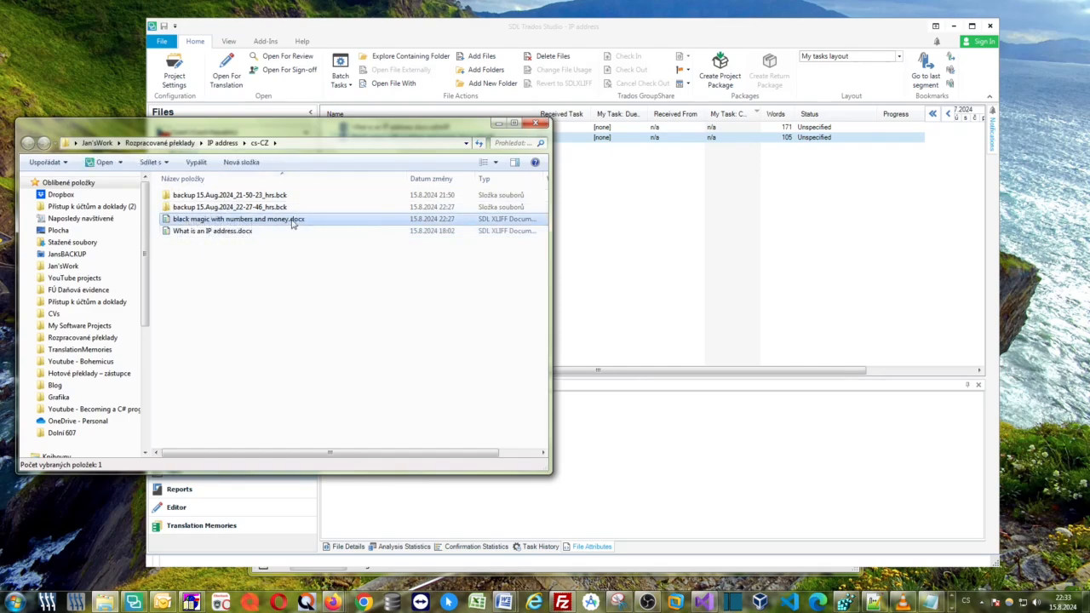
Switch to Bohemicus and add black magic with numbers and money.docx from the folder to the XLIFF pretranslation file list.
left_click(951, 606)
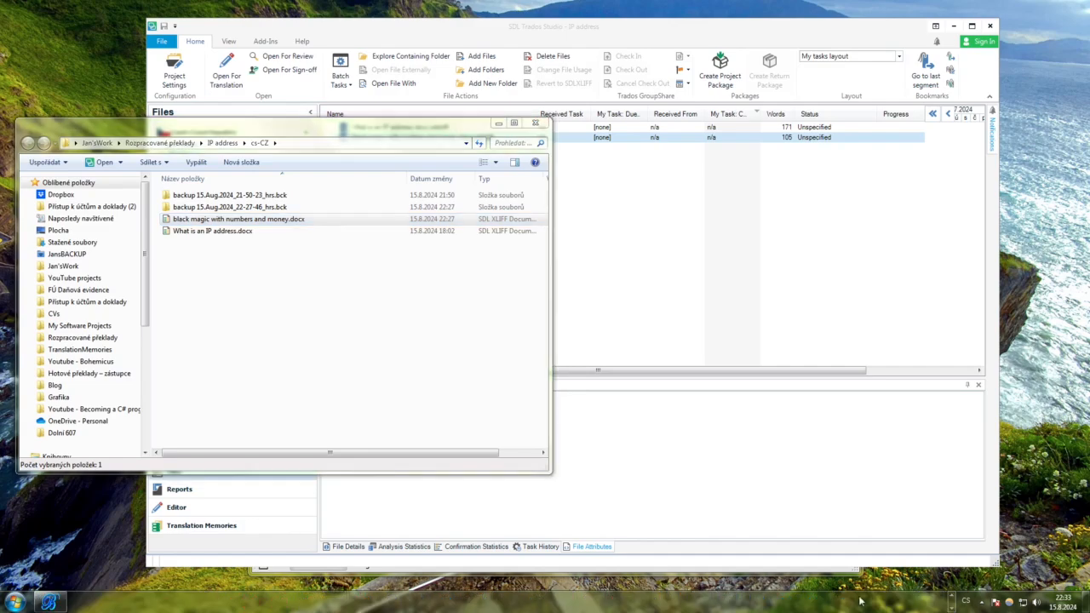
left_click(49, 602)
left_click_drag(367, 57, 530, 57)
left_click(195, 222)
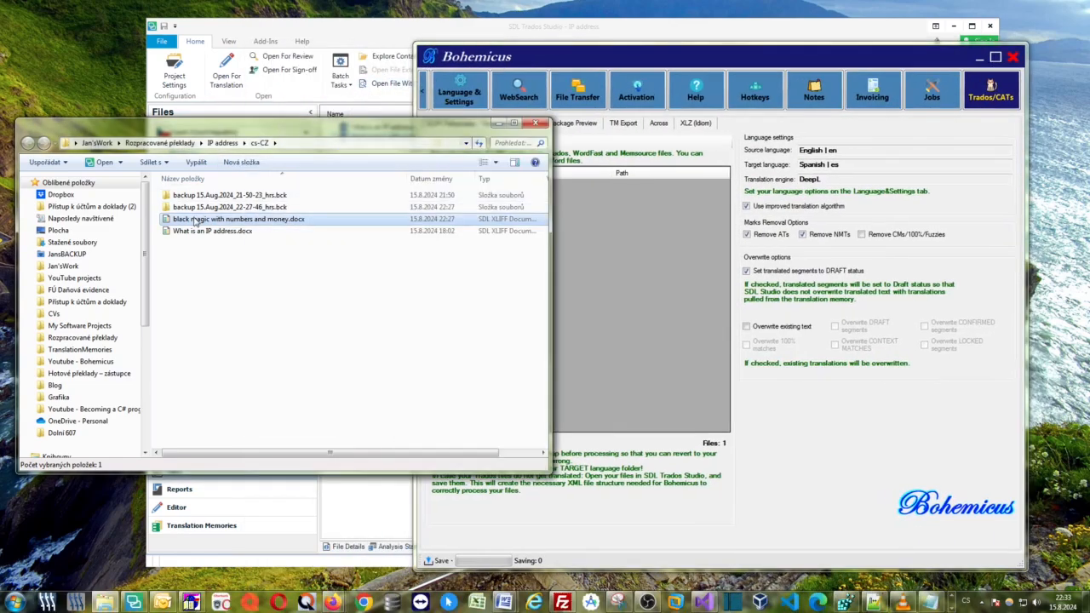
left_click_drag(195, 222, 626, 236)
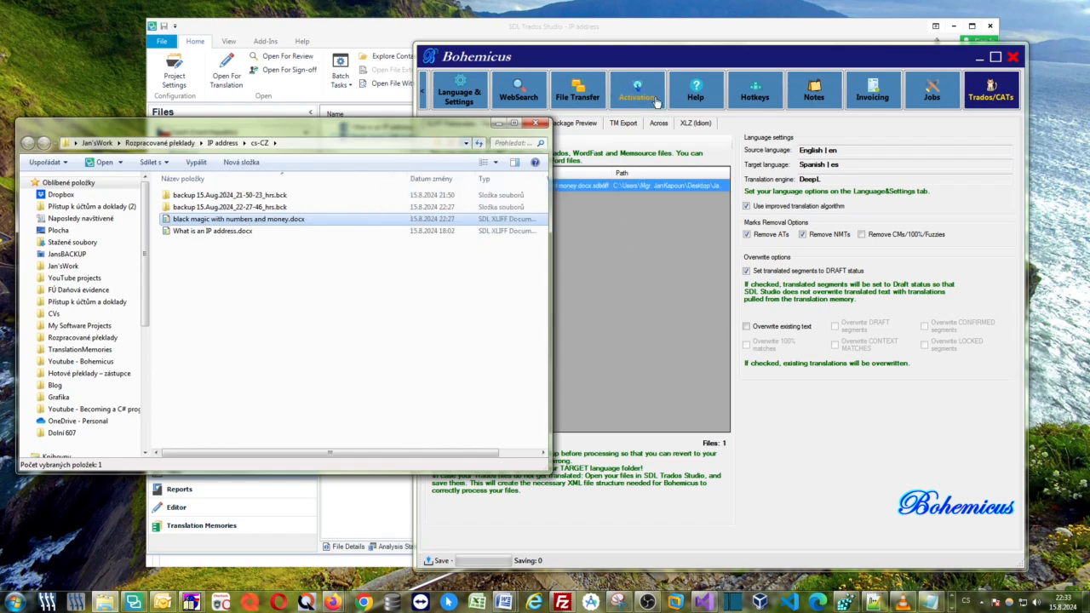
left_click_drag(675, 60, 540, 41)
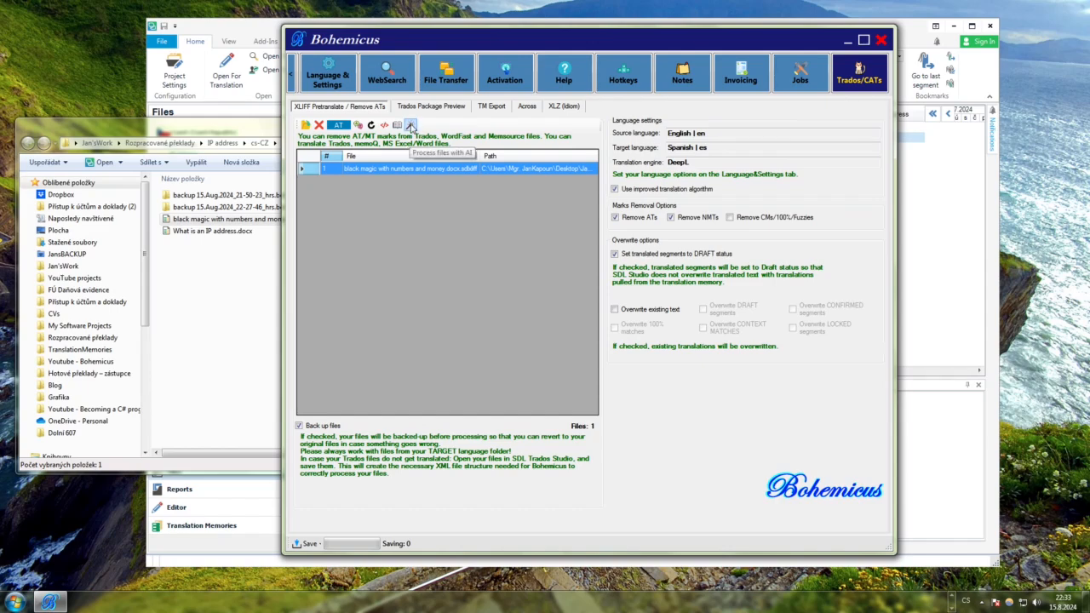
Process the listed file with AI, using the existing instruction on € symbols before money amounts and the Claude Sonnet 3.5 engine.
left_click(411, 126)
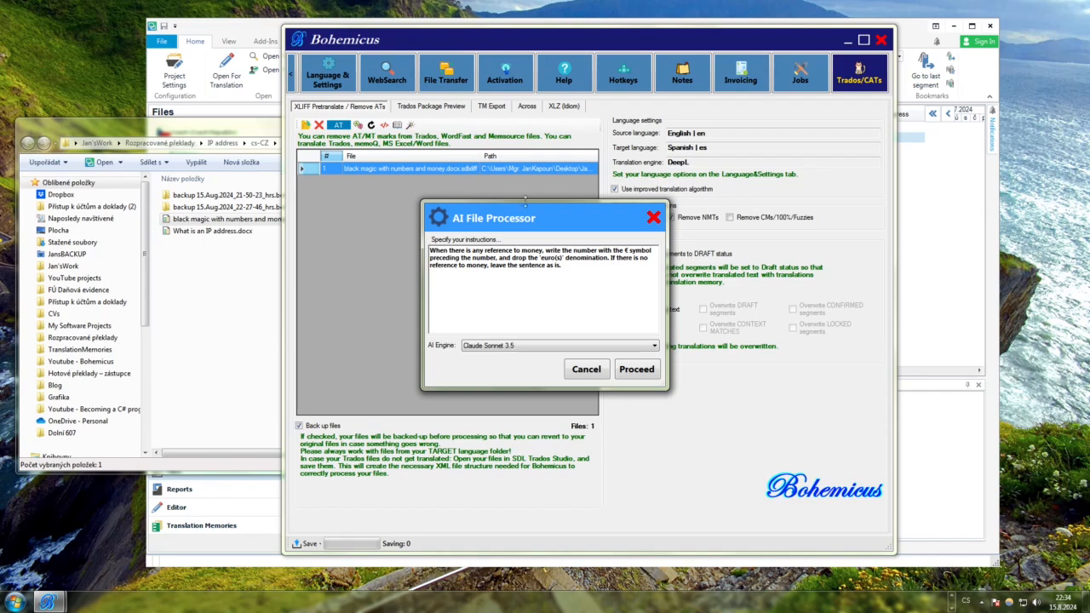
left_click_drag(573, 266, 444, 252)
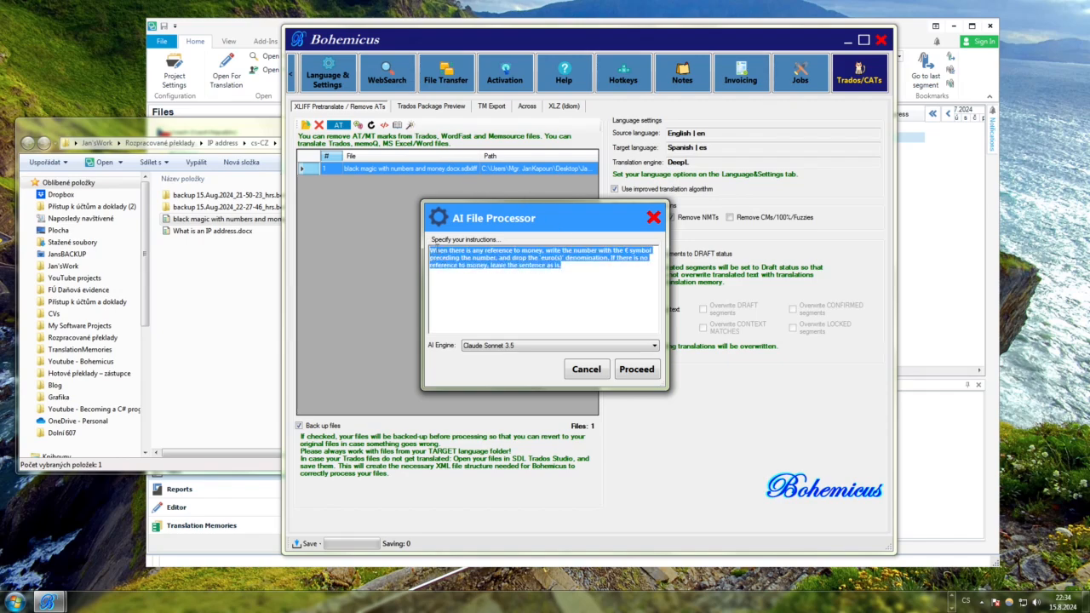
left_click(449, 250)
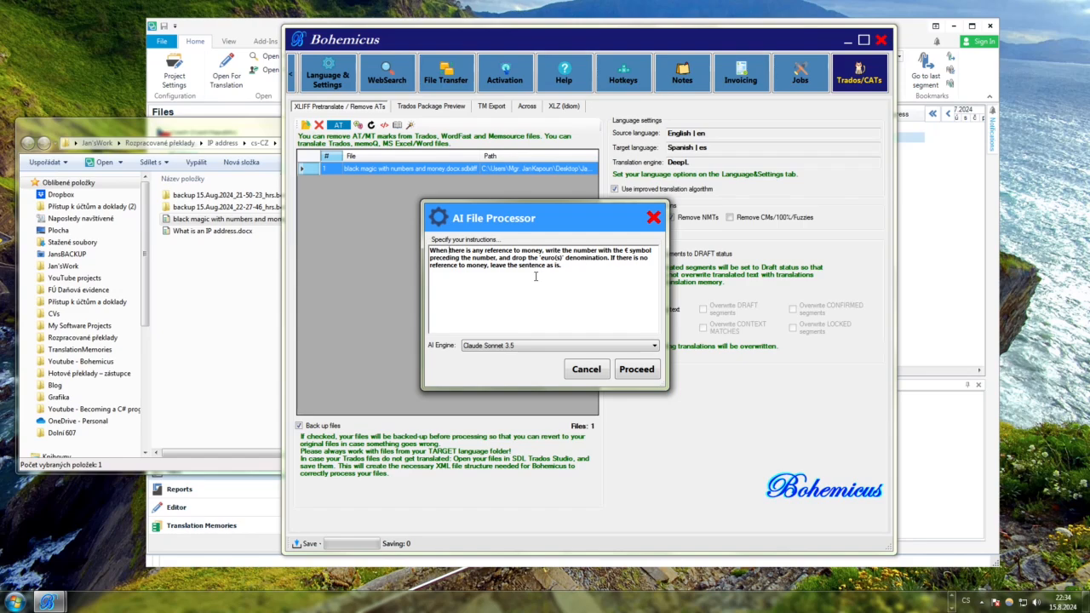
left_click(580, 272)
left_click(512, 346)
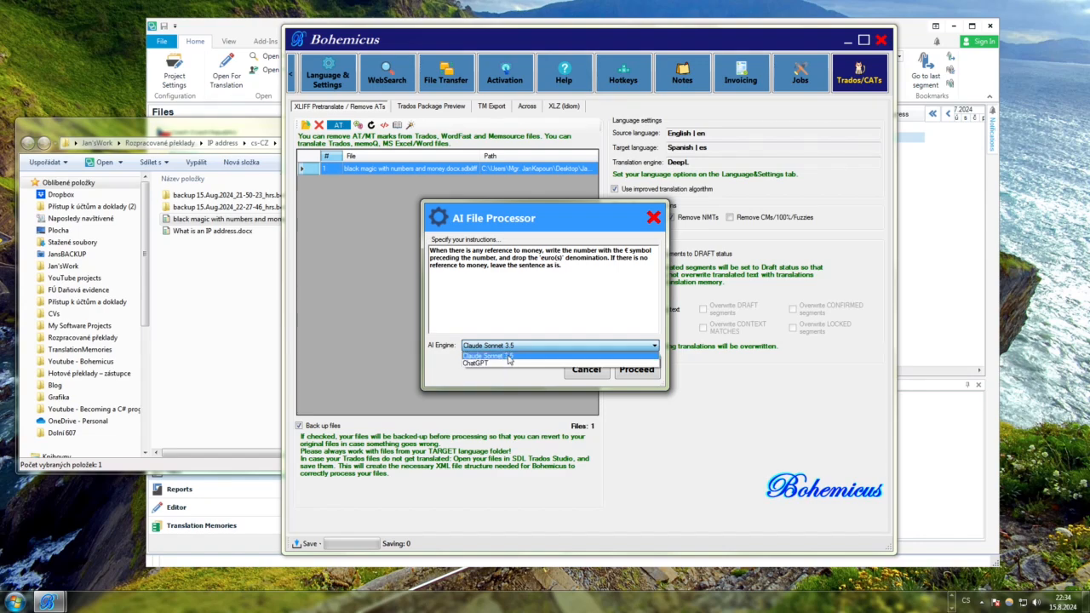
left_click(509, 357)
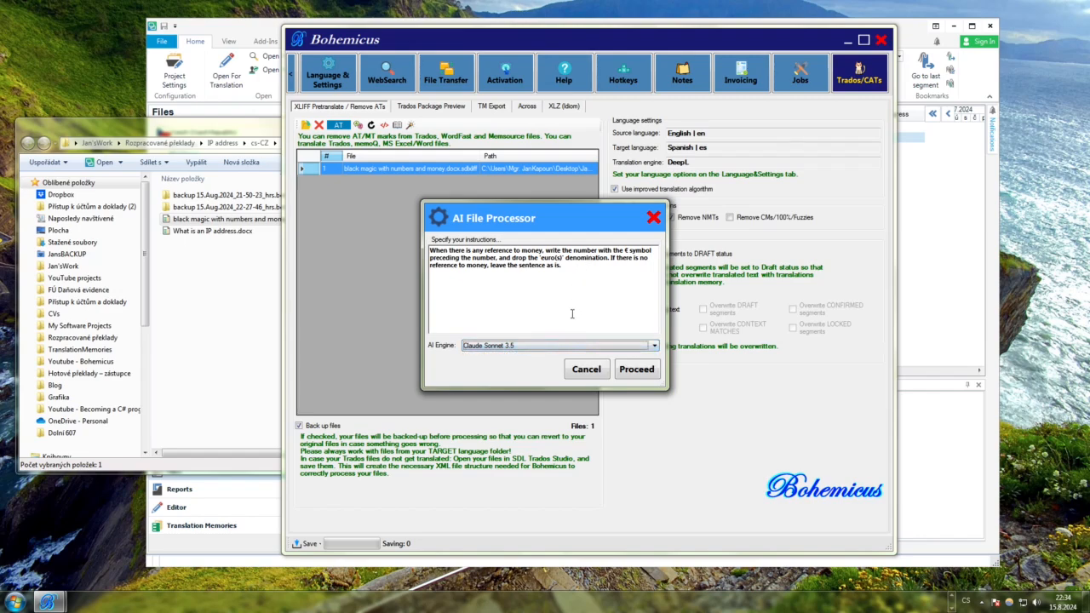
left_click(635, 373)
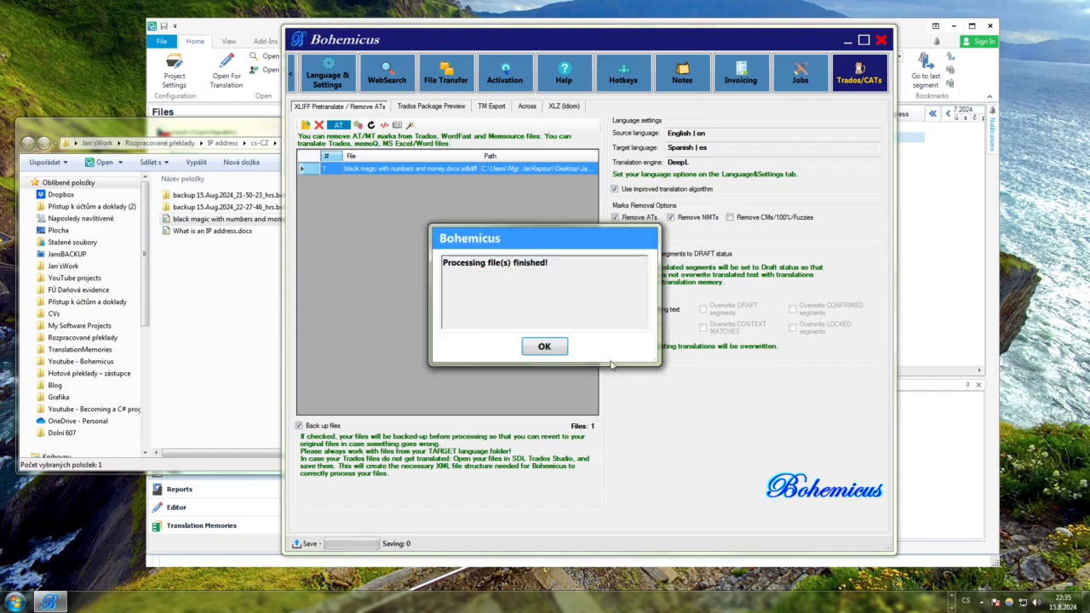
left_click(547, 349)
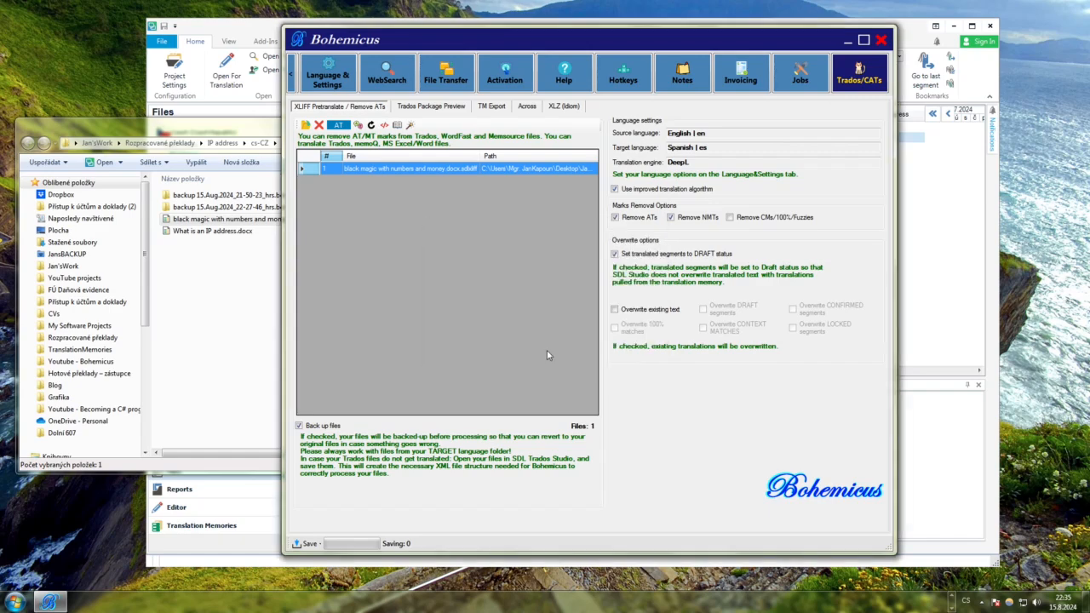
Minimize Bohemicus, return to SDL Trados Studio and reopen black magic with numbers and money.docx.sdlxliff in the editor.
left_click(848, 42)
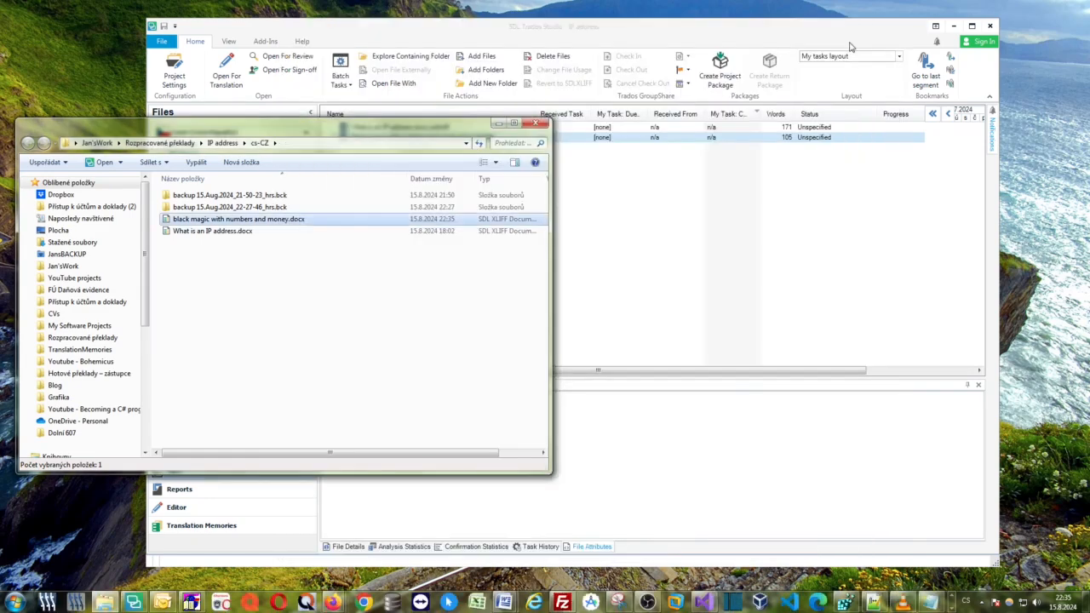
left_click(768, 30)
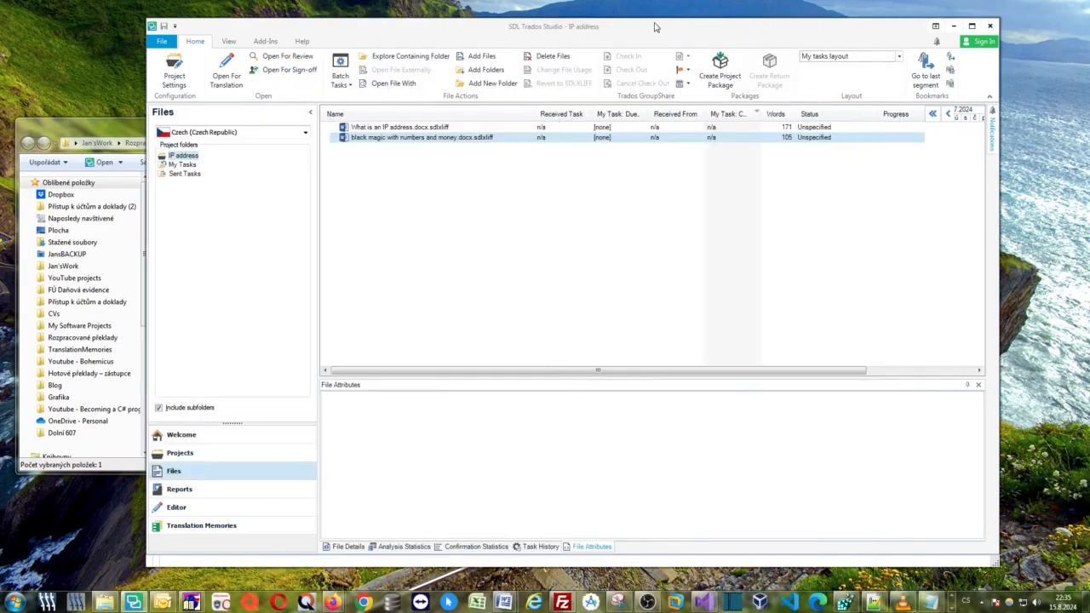
left_click_drag(657, 25, 674, 26)
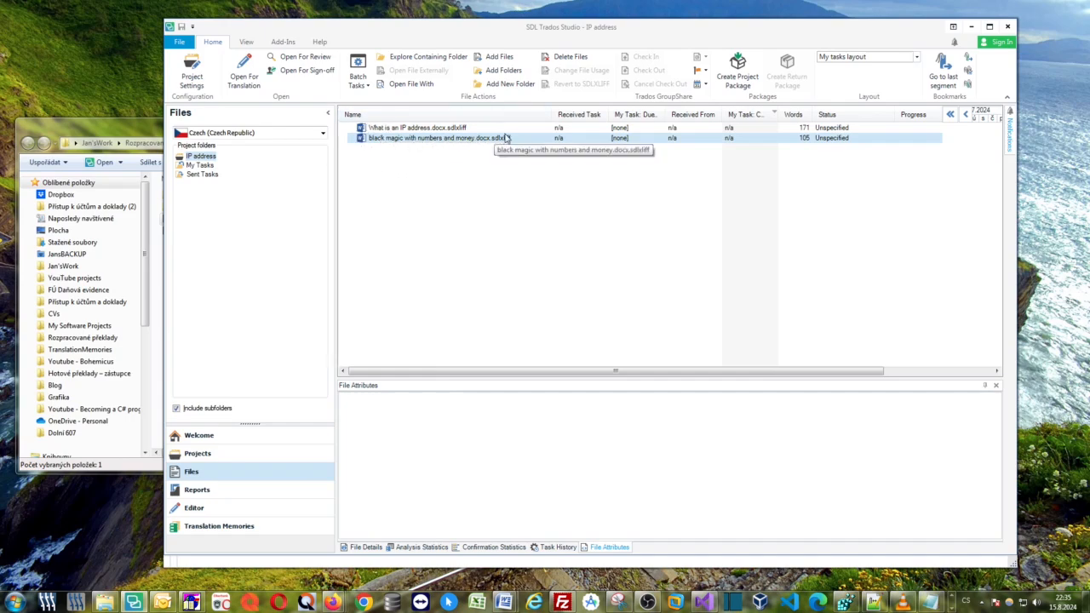
double_click(456, 138)
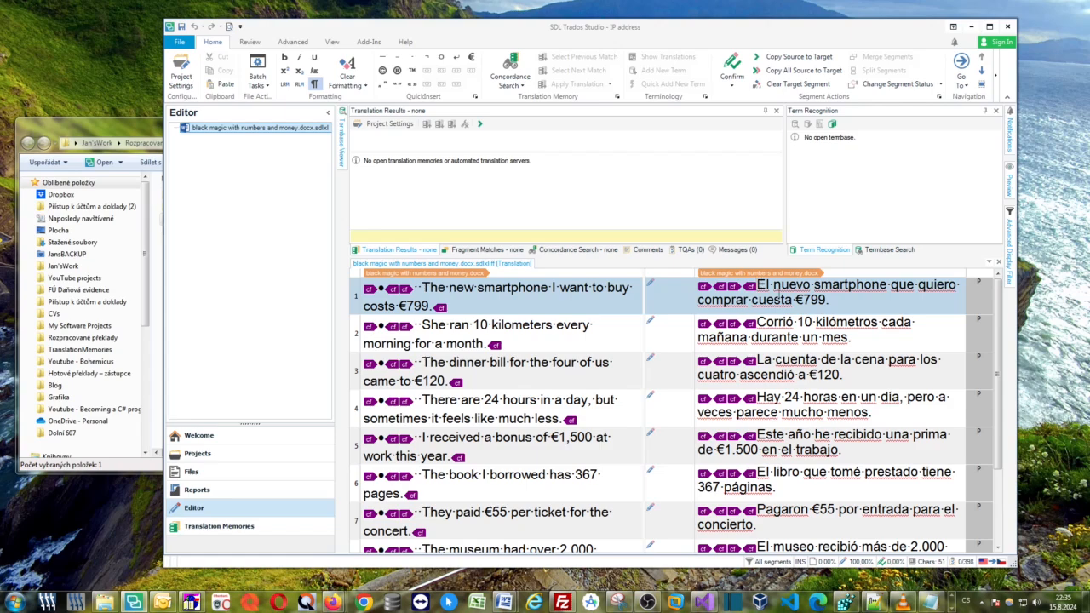
Check the position of the € symbol in the Spanish target text of segment 1, about the smartphone price.
left_click(782, 286)
left_click_drag(772, 285, 794, 299)
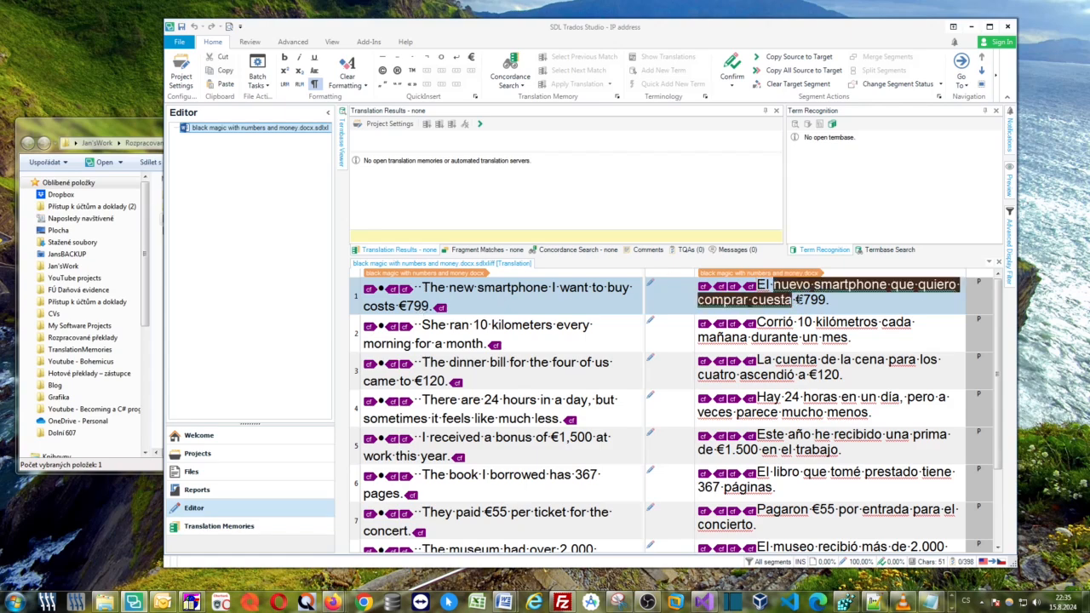
left_click(794, 300)
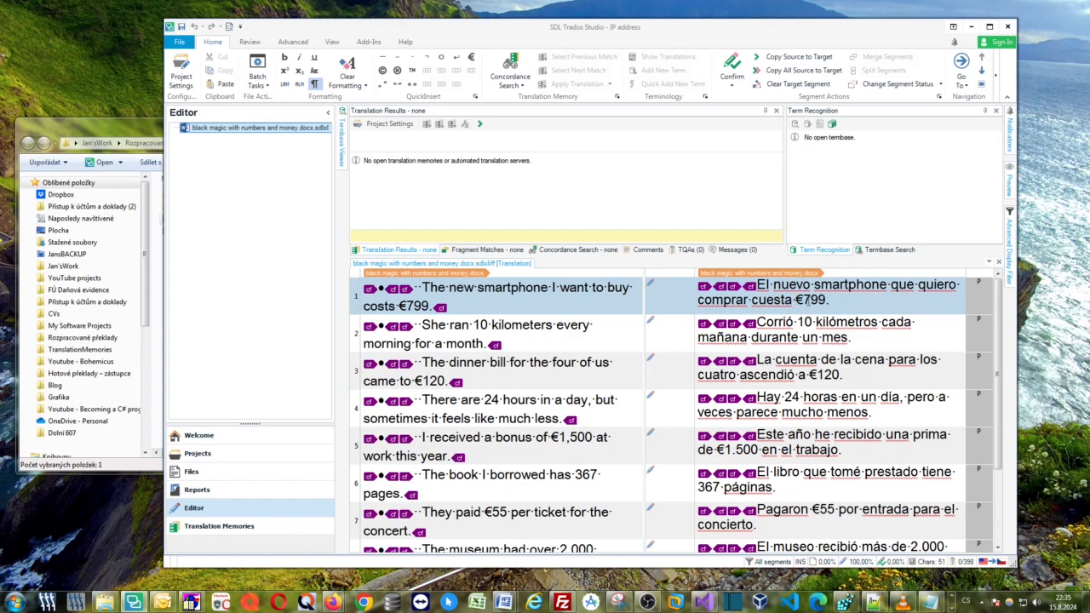
key("shift+Right")
key("Right")
Examine how the non-monetary numbers are written in the Spanish targets of segments 2, 4 and 6.
left_click(780, 321)
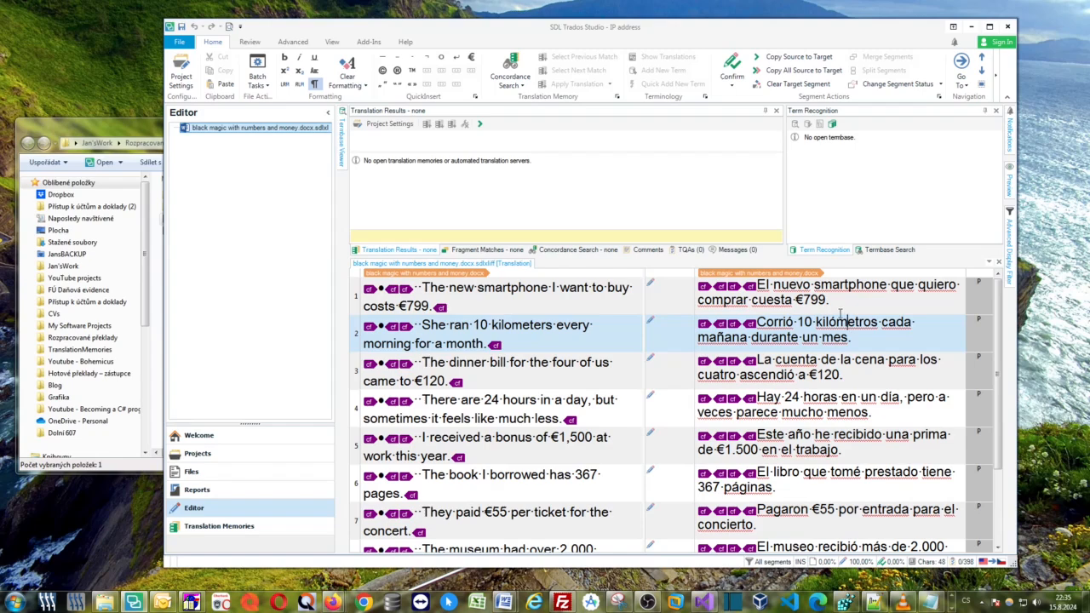
left_click(815, 324)
left_click_drag(782, 397, 852, 412)
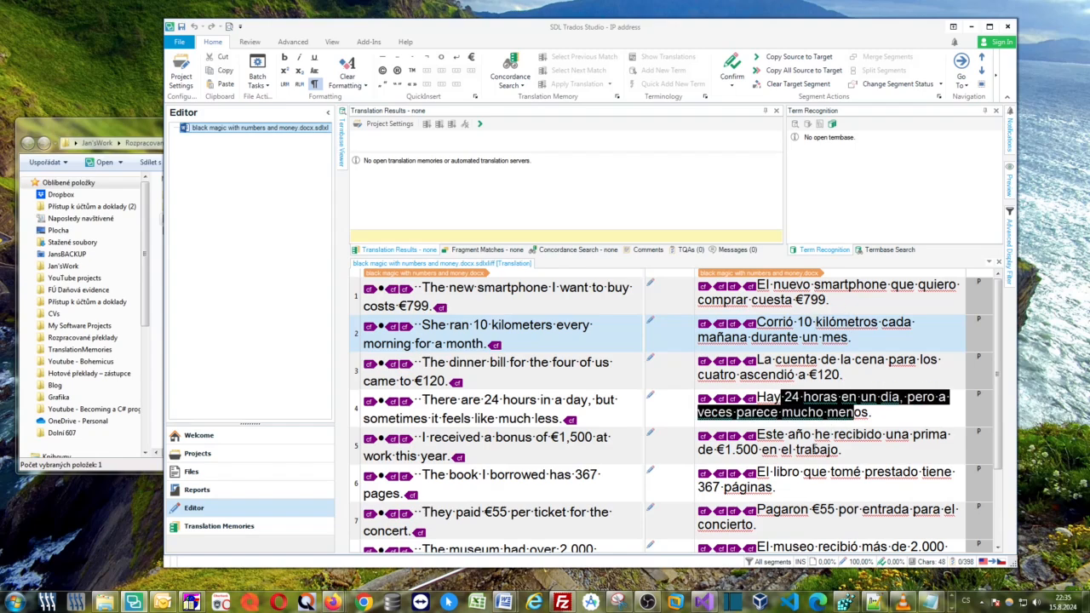
left_click(802, 472)
left_click_drag(788, 471, 832, 471)
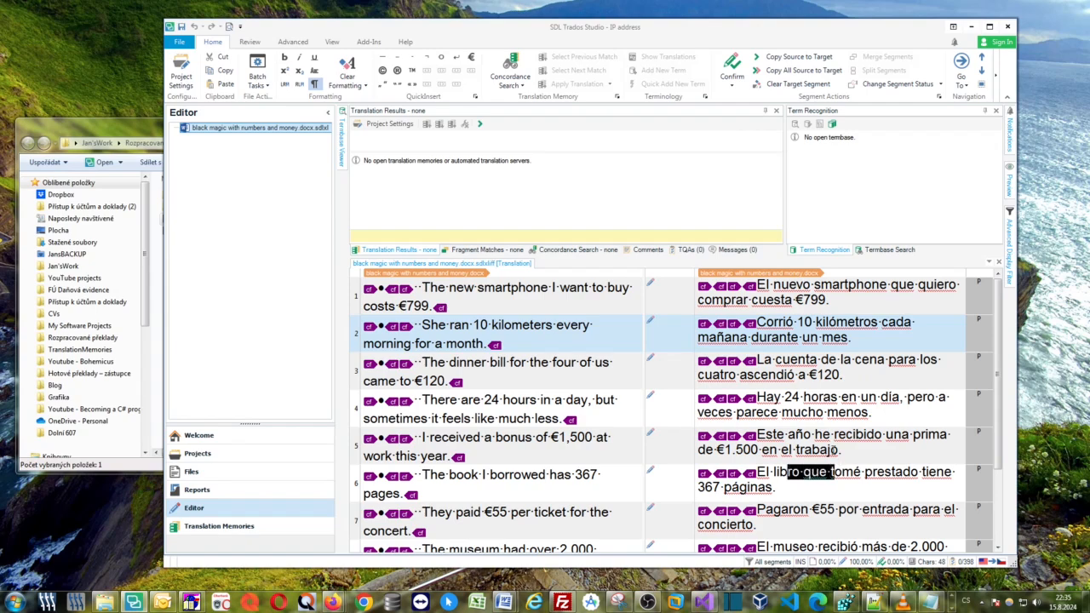
Check the placement of the € symbol in the Spanish targets of segments 5, 7 and 9.
left_click(807, 434)
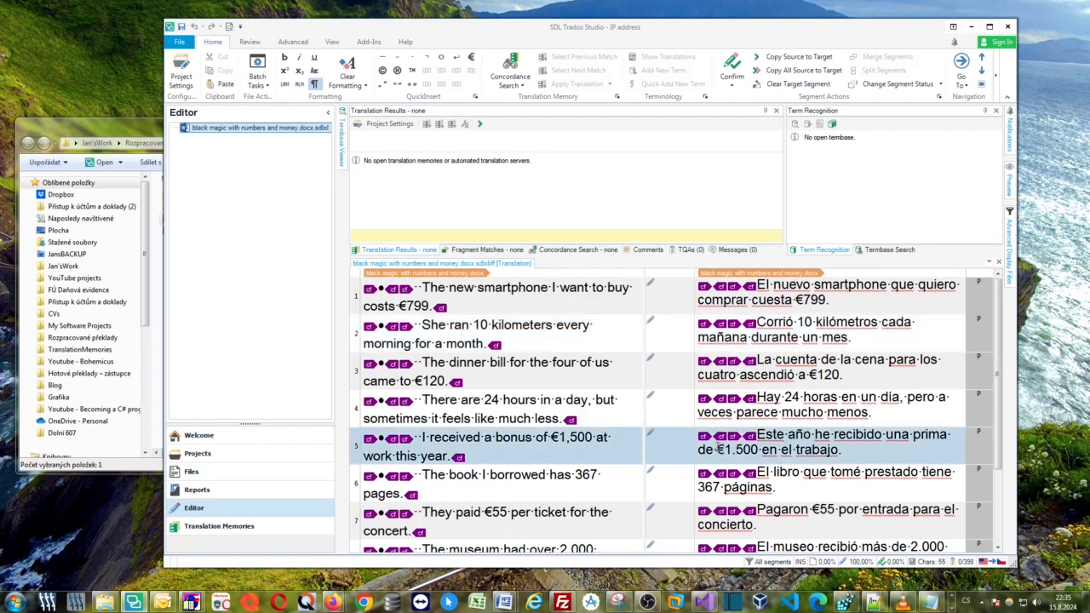
left_click_drag(717, 448, 726, 449)
left_click(781, 448)
scroll(853, 442, "down", 1)
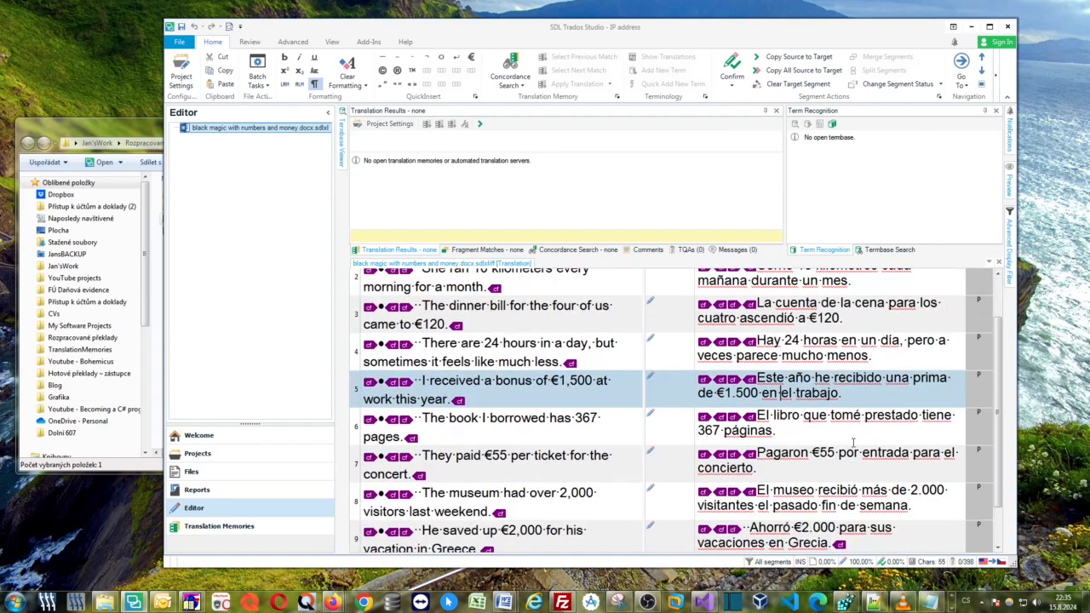
scroll(853, 442, "down", 1)
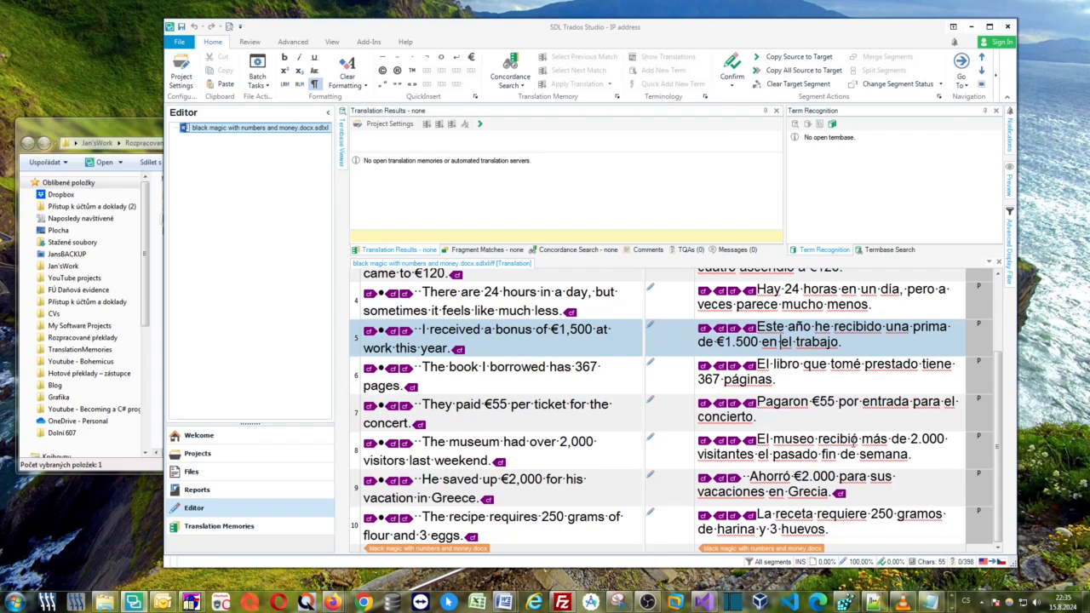
left_click(813, 405)
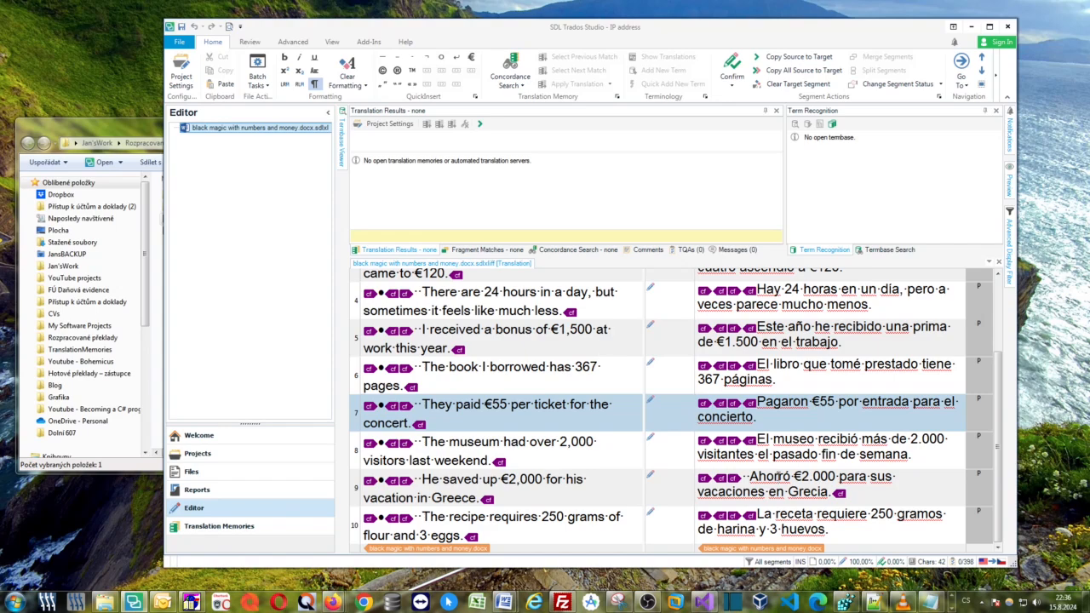
left_click(779, 477)
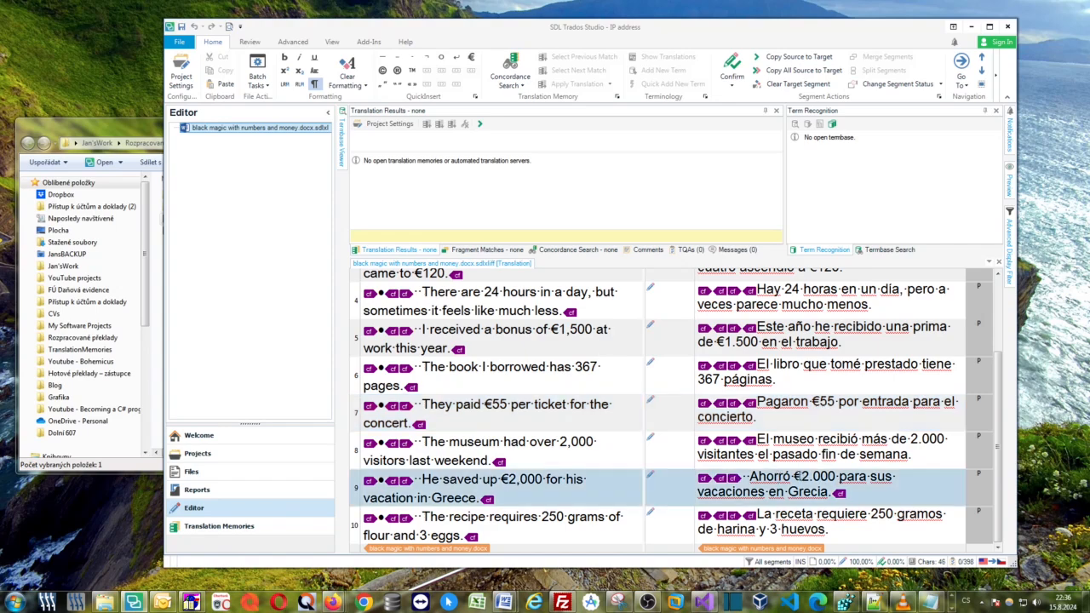
left_click_drag(794, 476, 803, 477)
left_click(821, 476)
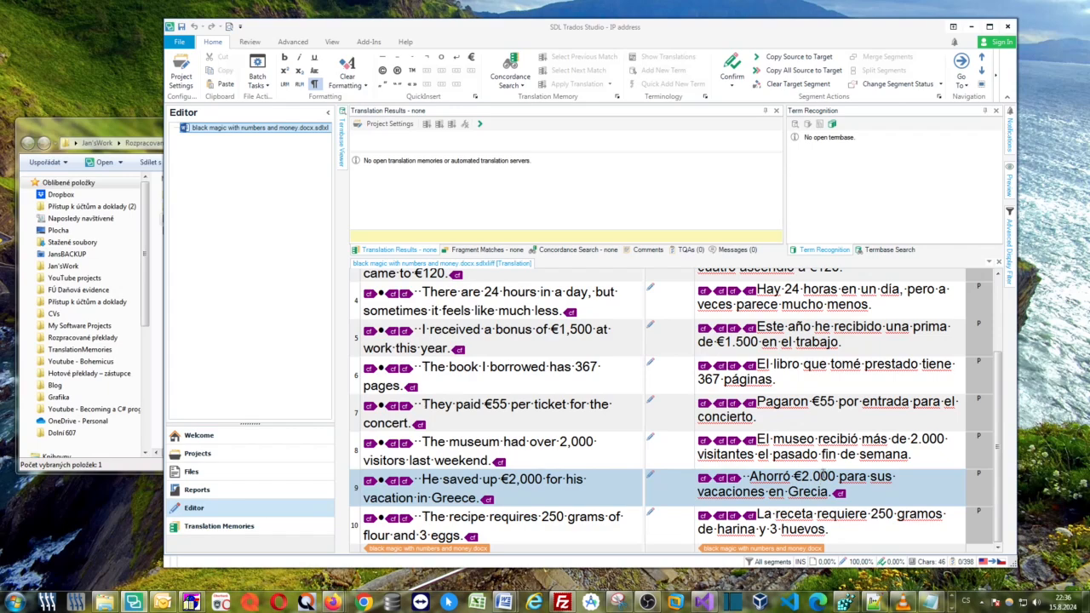